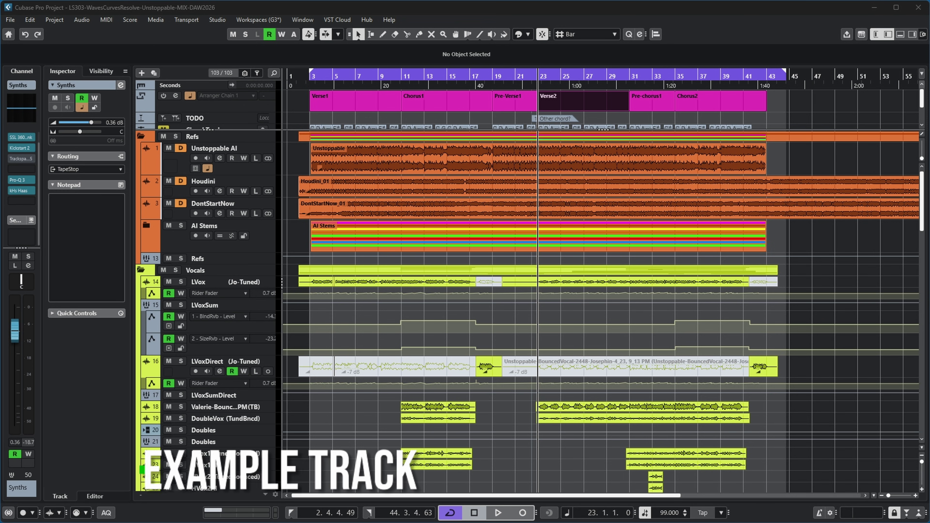
Play Verse2, then solo the Vocals and Synths folders and audition them together
key(space)
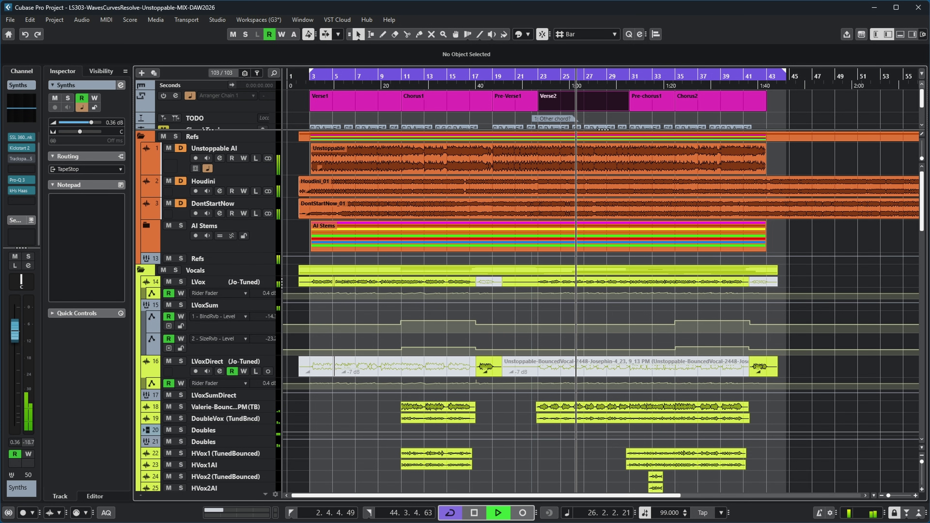
key(space)
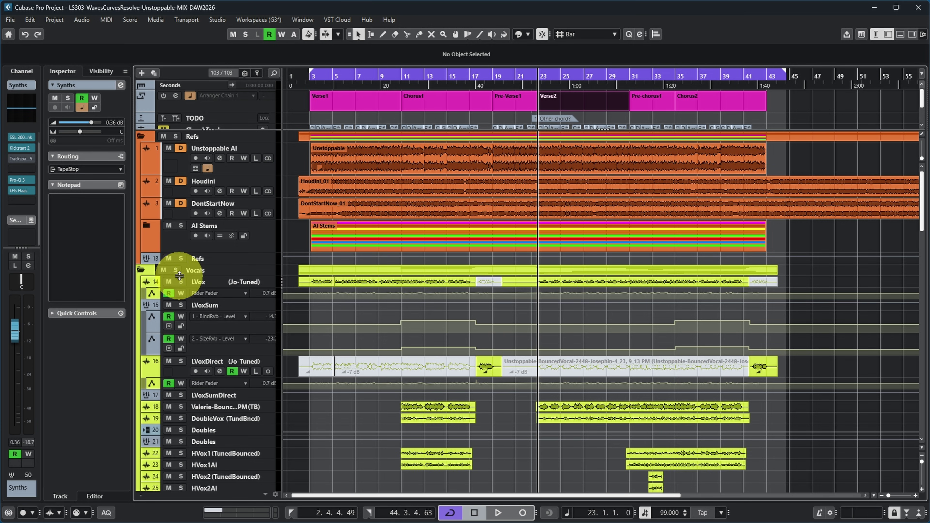
click(176, 270)
scroll(201, 311, down, 10)
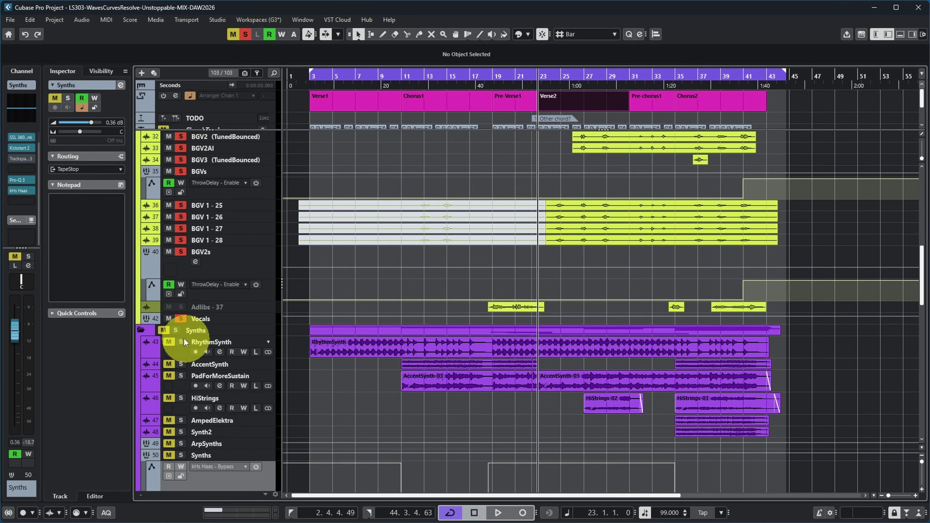
click(175, 330)
scroll(175, 330, up, 10)
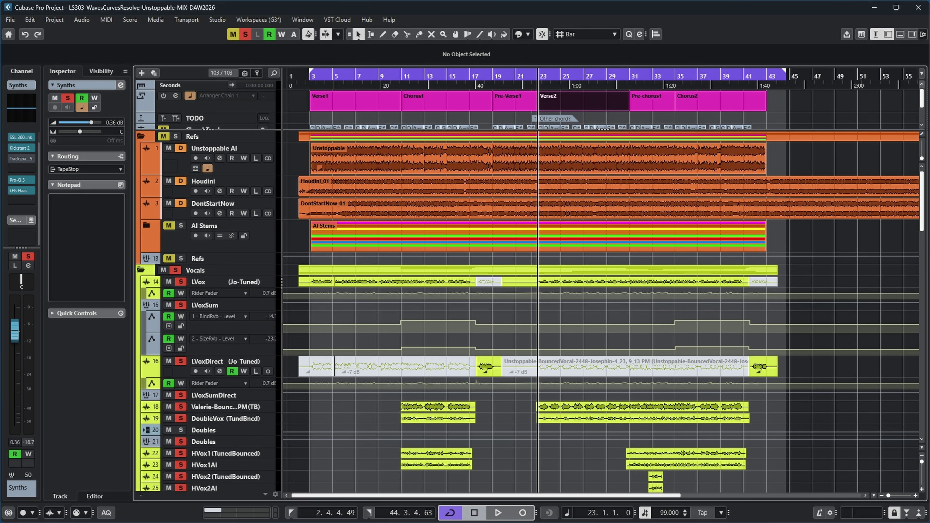
key(space)
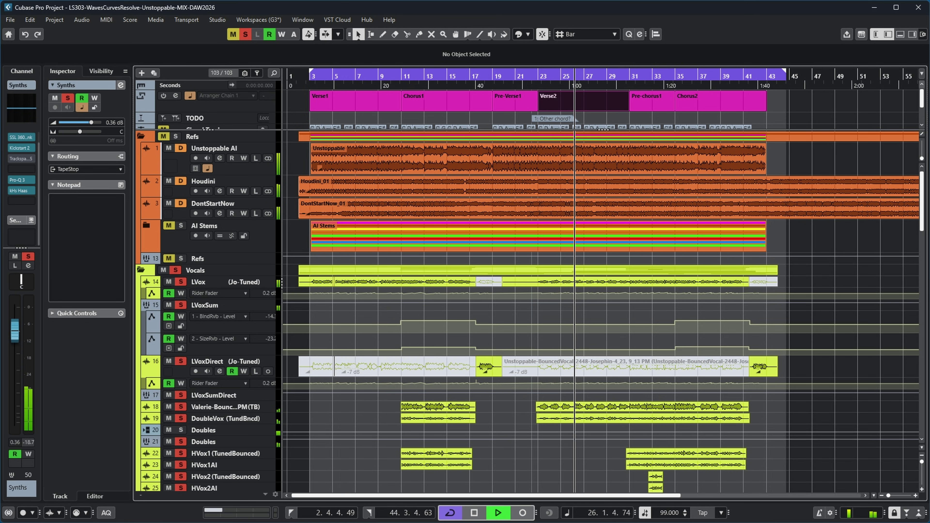
key(space)
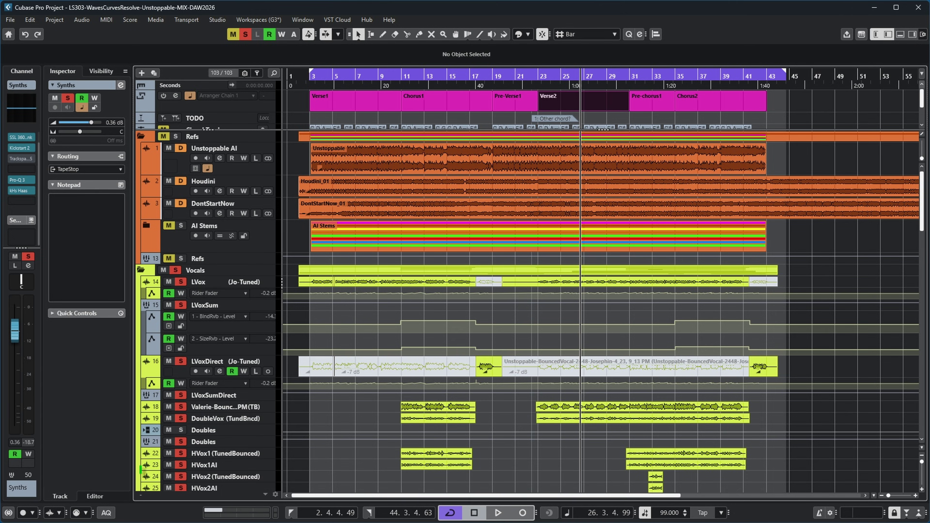
scroll(225, 421, down, 5)
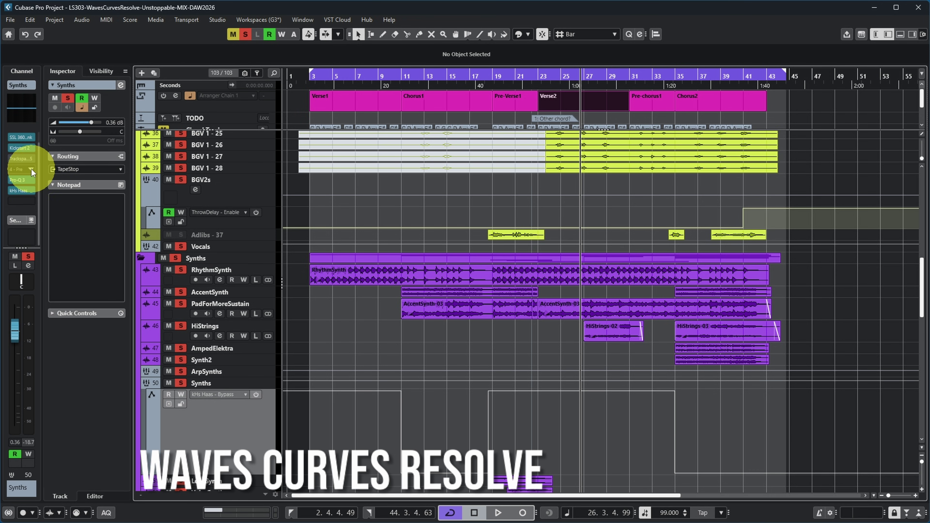
Insert Curves Resolve Stereo on the Synths channel
click(31, 170)
text(resolve)
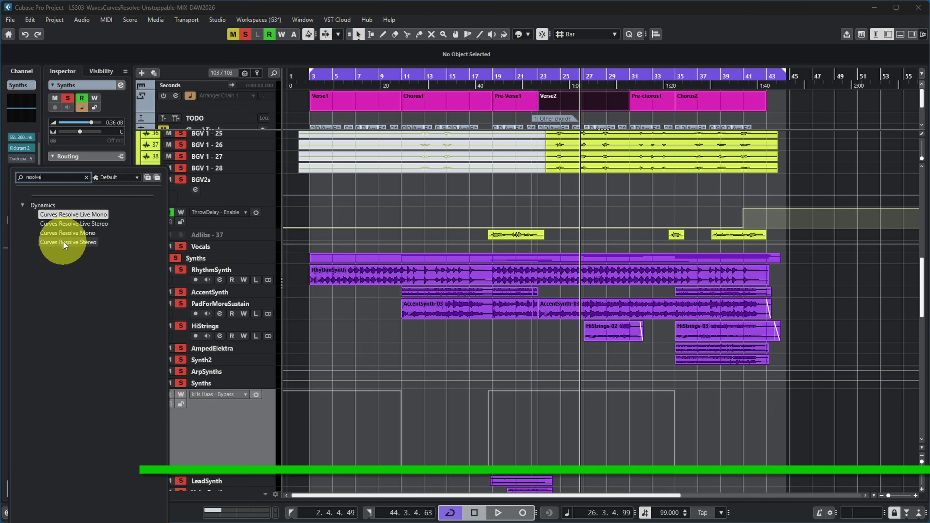
click(64, 242)
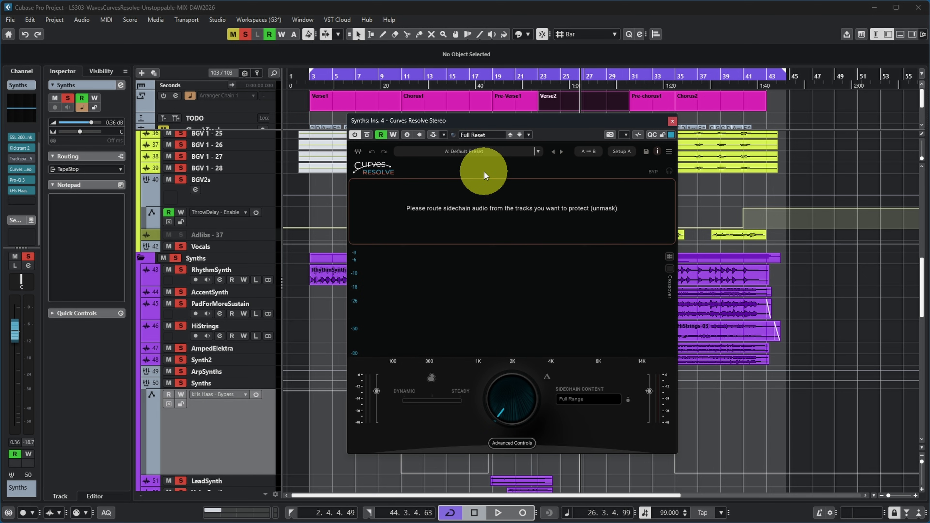
Add LVoxSum as the plug-in's side-chain source and start playback
click(434, 135)
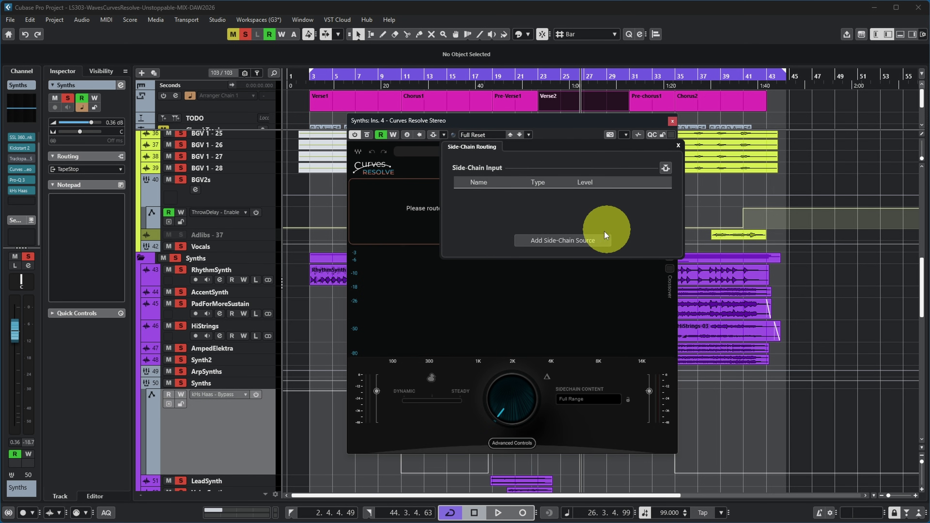
click(604, 237)
click(647, 354)
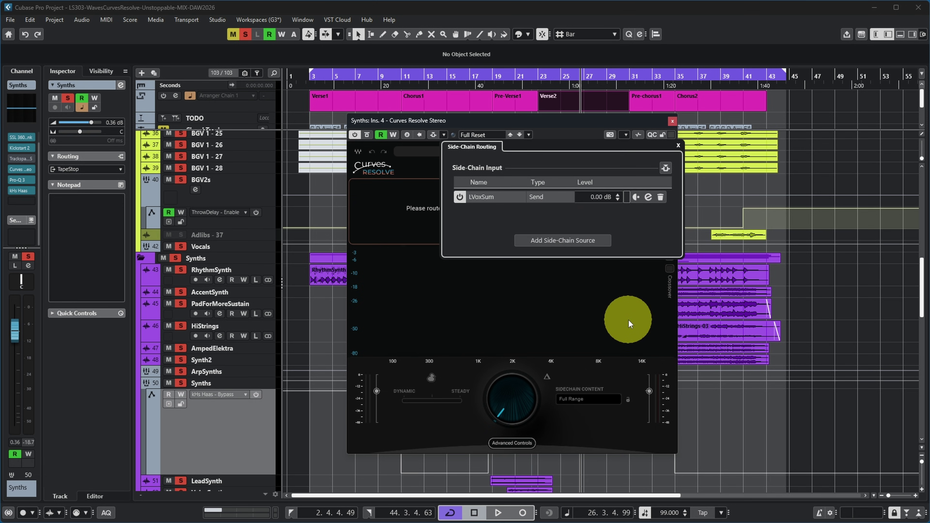
click(677, 145)
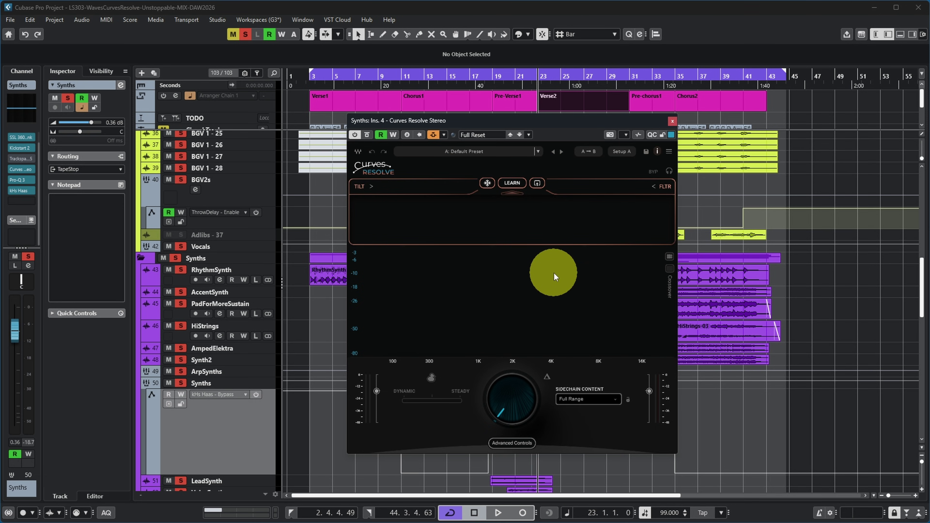
key(space)
Have Curves Resolve learn the vocal side-chain curve, then stop and return to Verse2's start
click(512, 183)
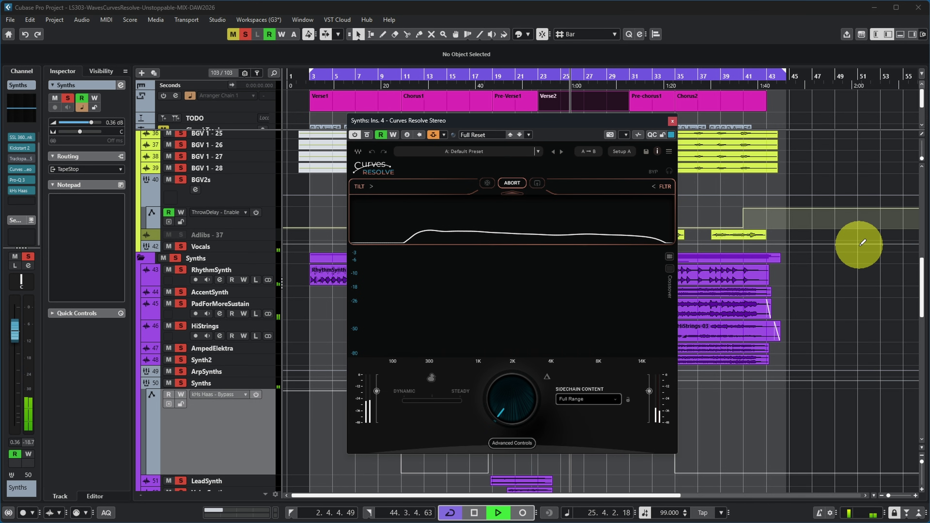
click(512, 183)
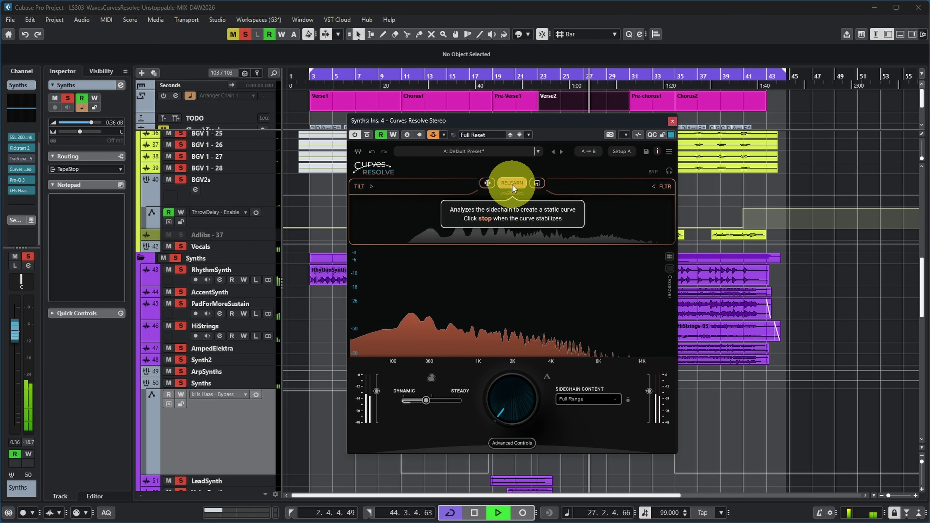
key(space)
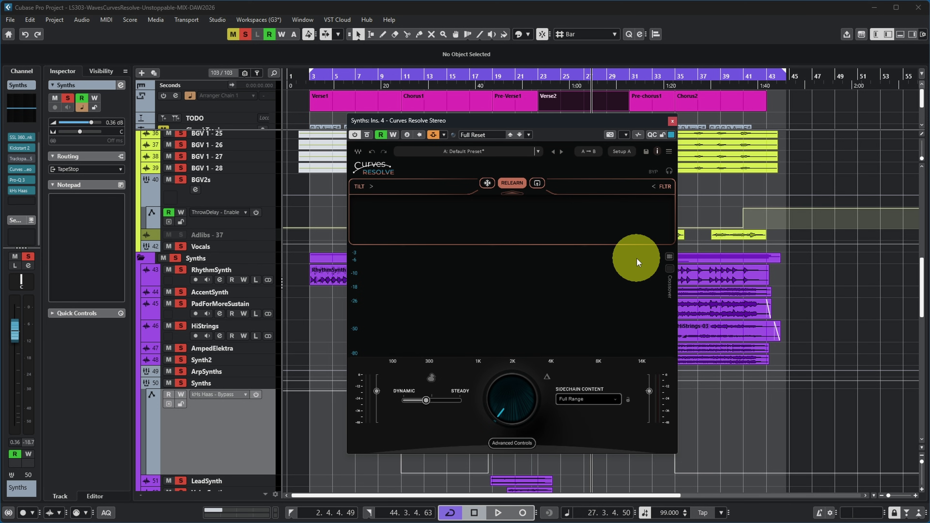
key(KP_0)
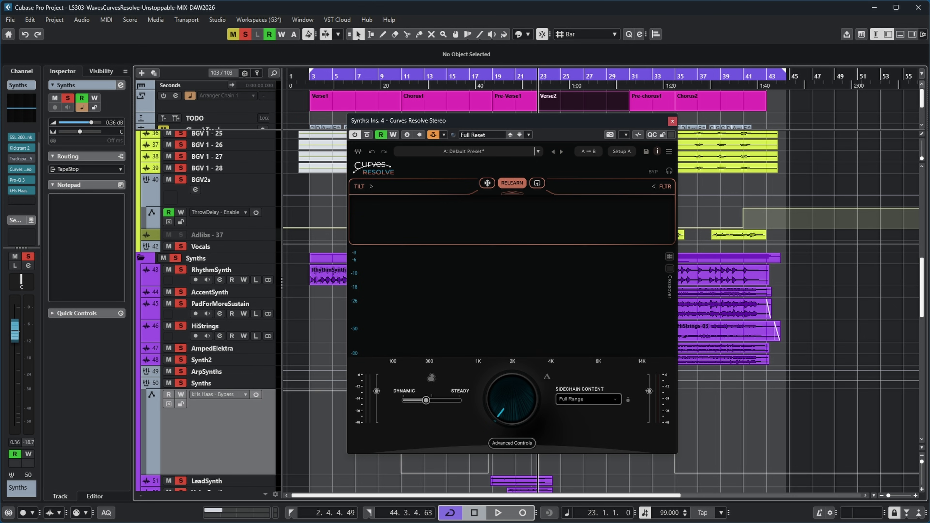
Audition the resolve intensity from 0 through 40 and 59, settling at about 73
mouse_move(514, 412)
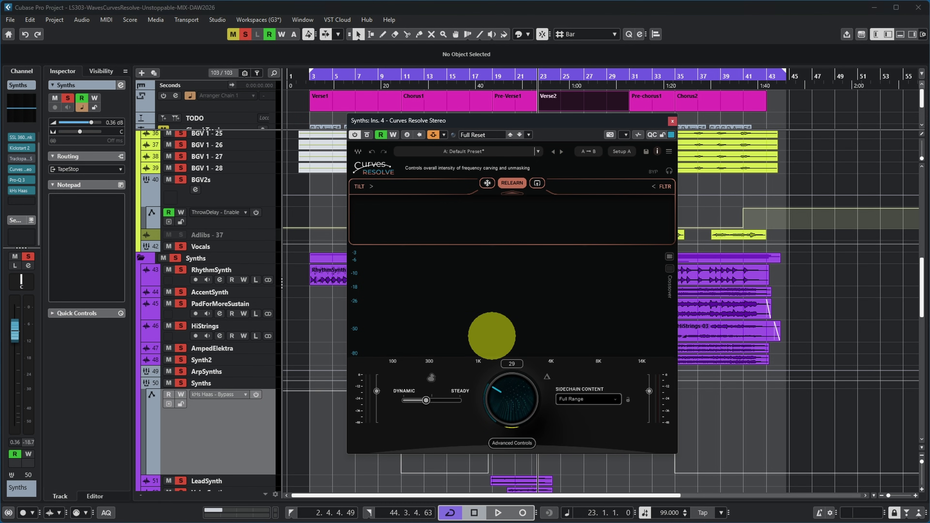
drag(517, 417, 519, 420)
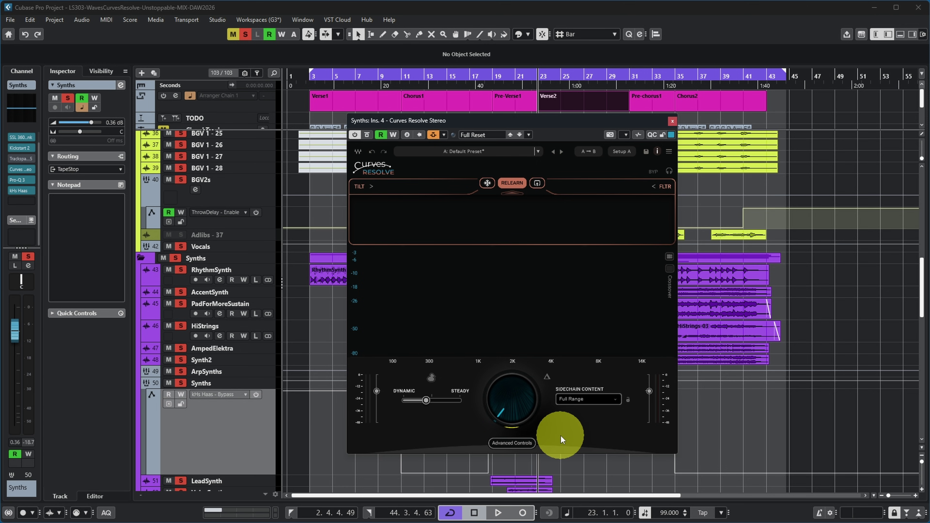
key(space)
drag(514, 417, 553, 281)
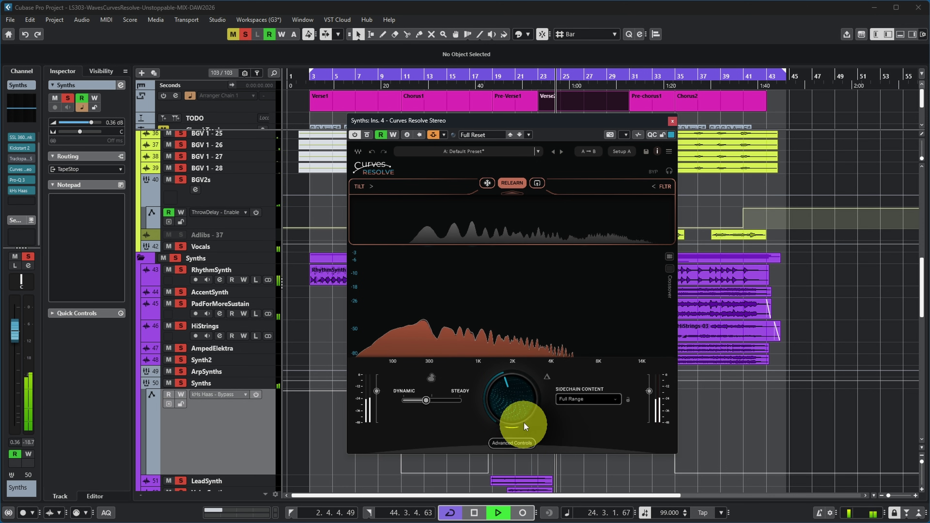
drag(521, 425, 538, 324)
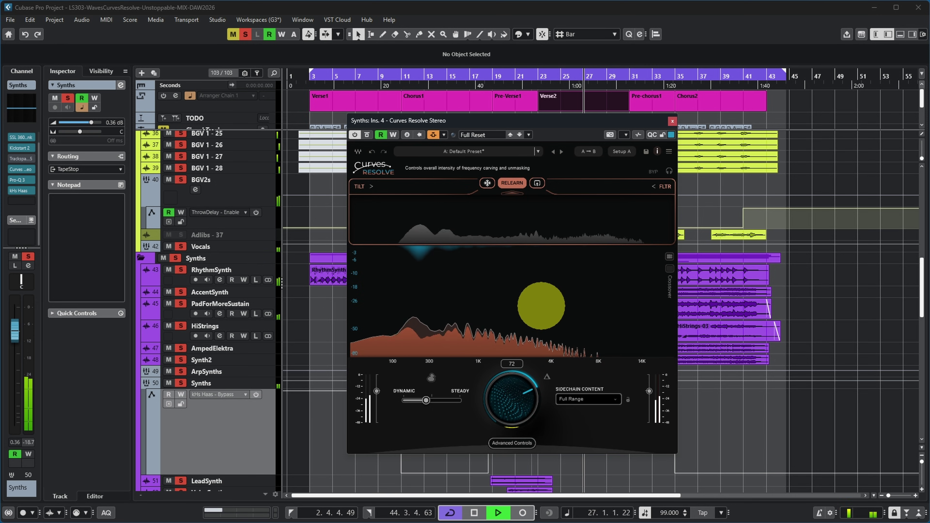
drag(540, 302, 540, 303)
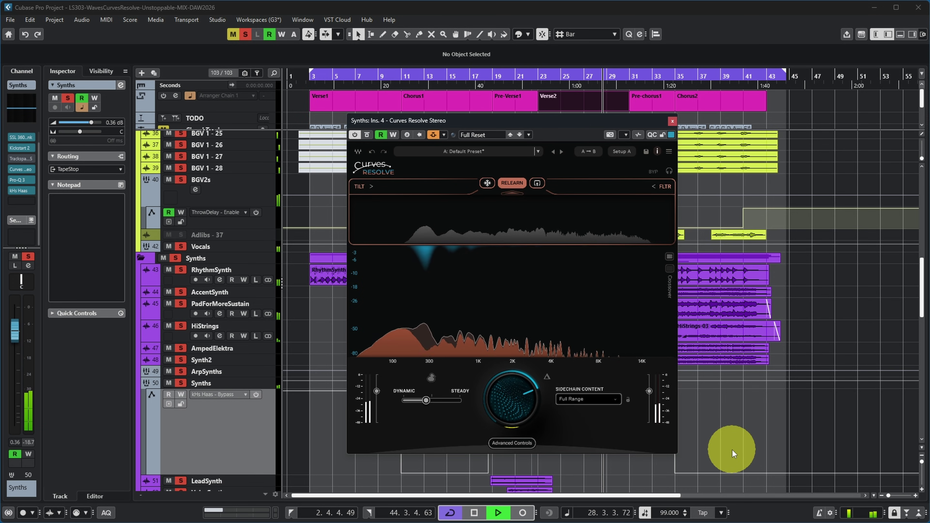
key(space)
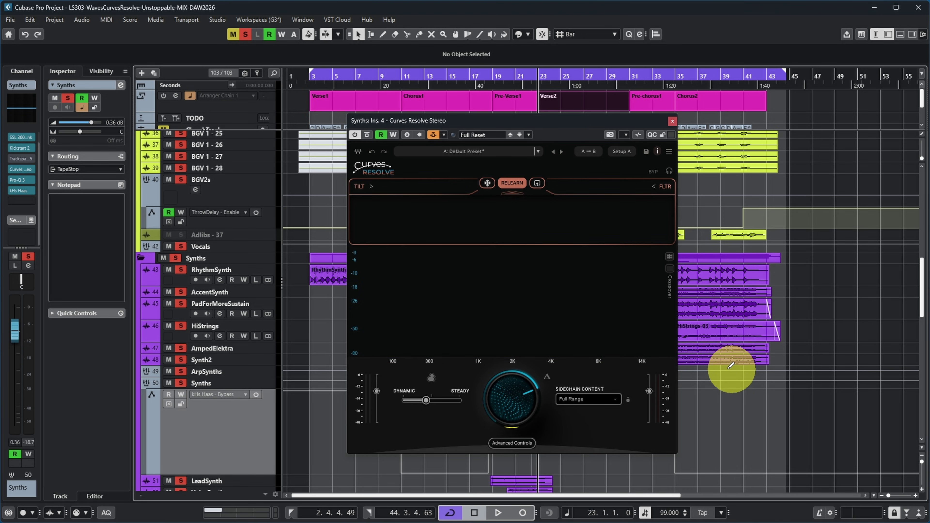
Compare Curves Resolve bypassed versus enabled during playback, leaving it enabled
key(b)
key(space)
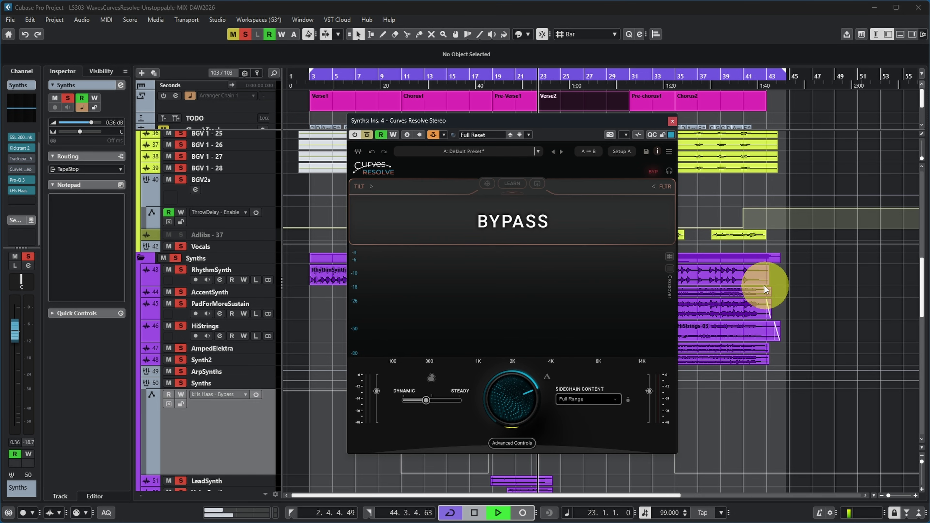
click(365, 135)
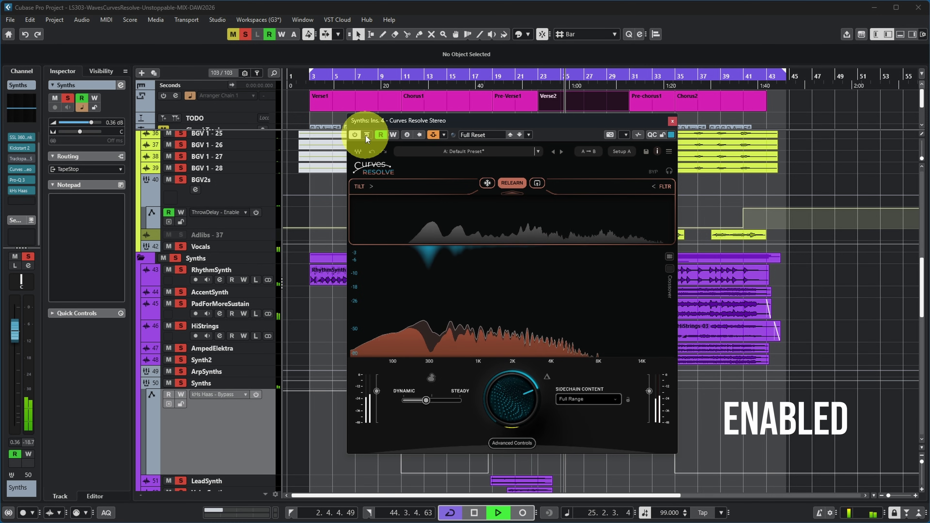
click(365, 135)
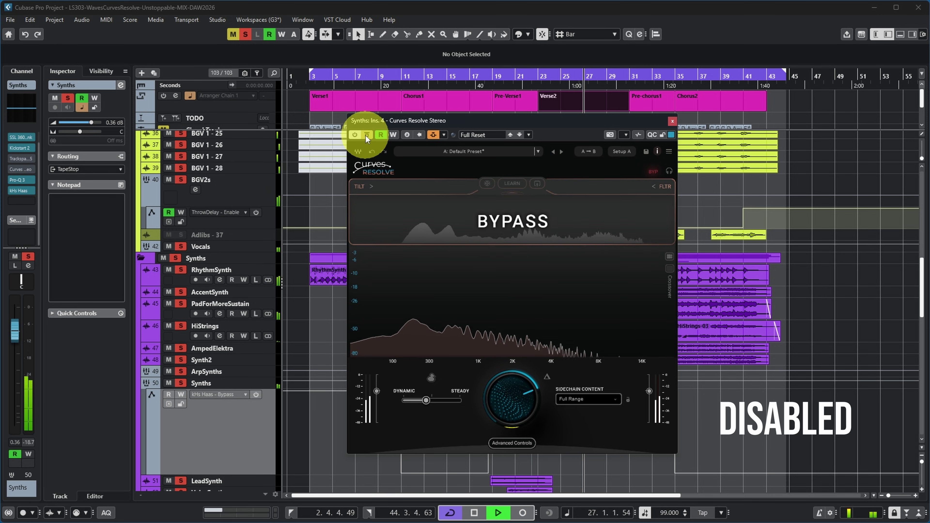
click(365, 135)
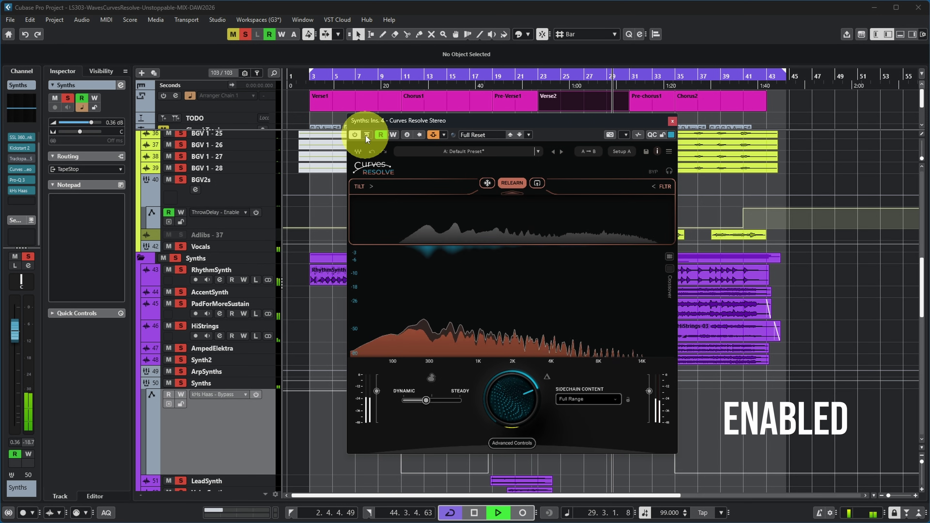
key(space)
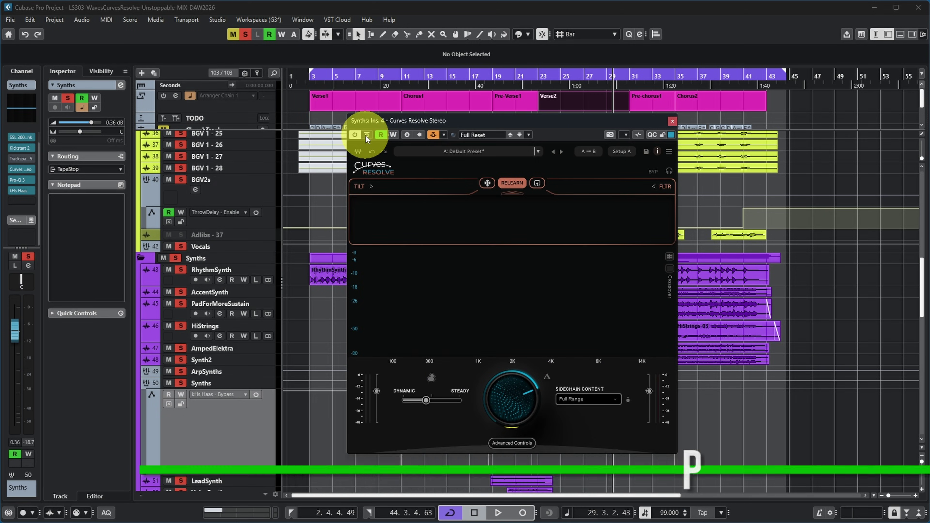
Loop-play the Verse2 section and show the tilt settings at gain 0, 1000 Hz
key(p)
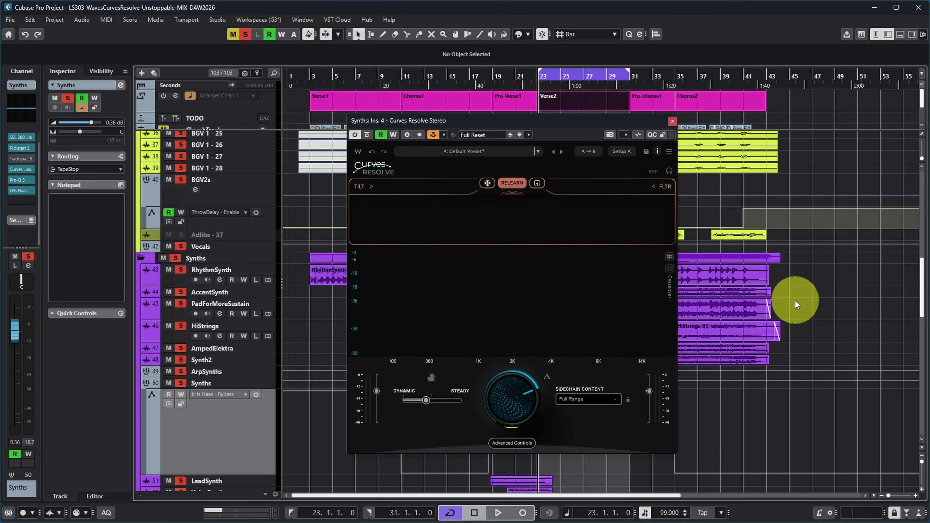
key(space)
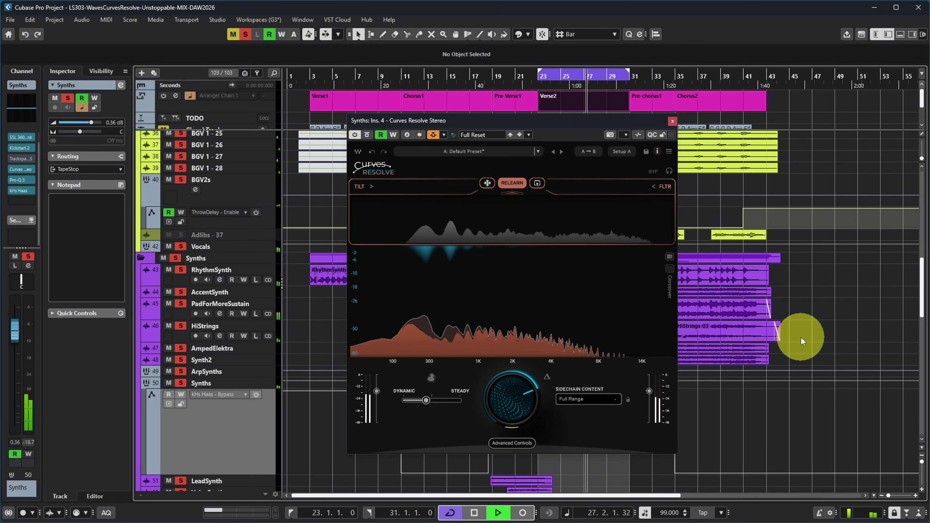
click(371, 187)
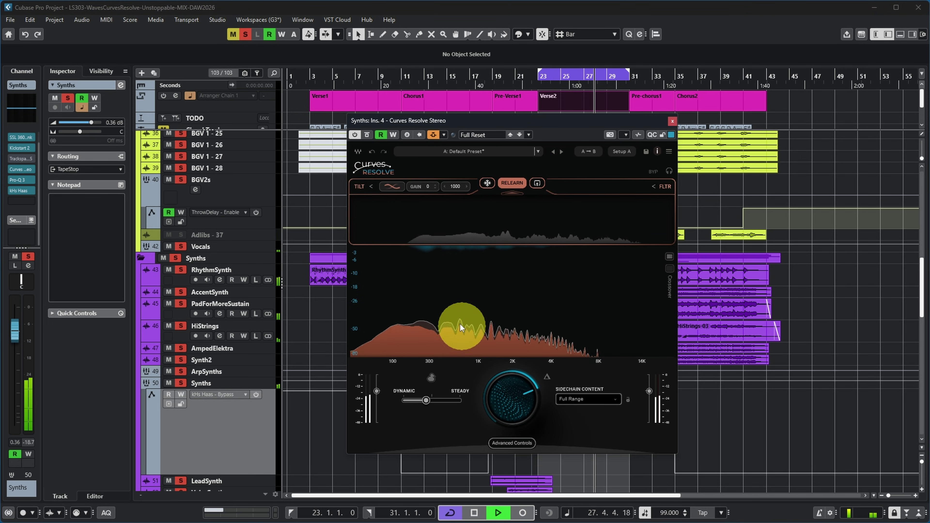
Switch the tilt curve type, lower the low-pass to about 4142 Hz, then reset the side-chain filters
click(396, 188)
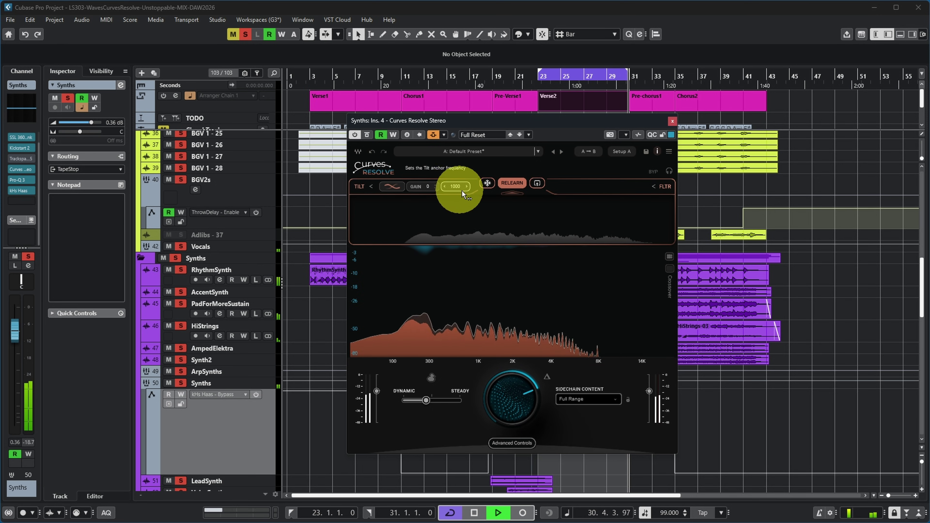
click(653, 187)
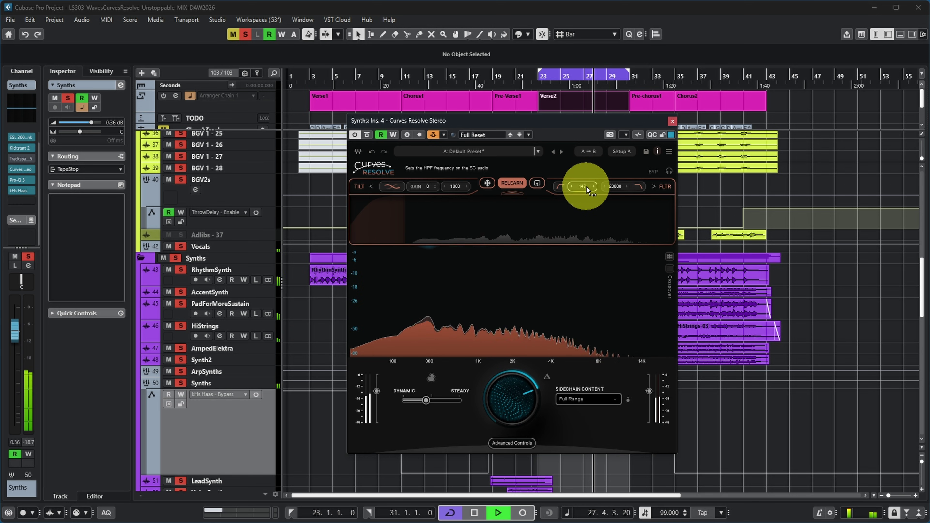
scroll(586, 186, up, 10)
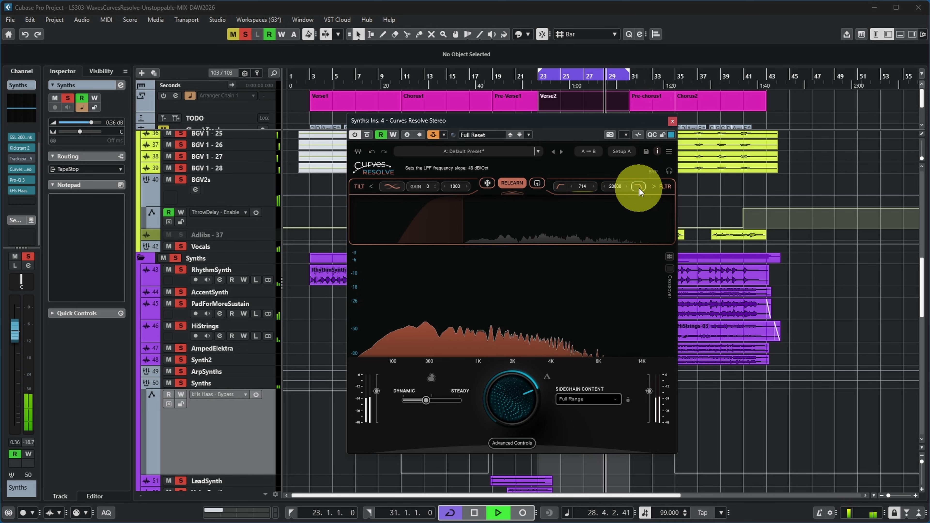
drag(624, 185, 616, 186)
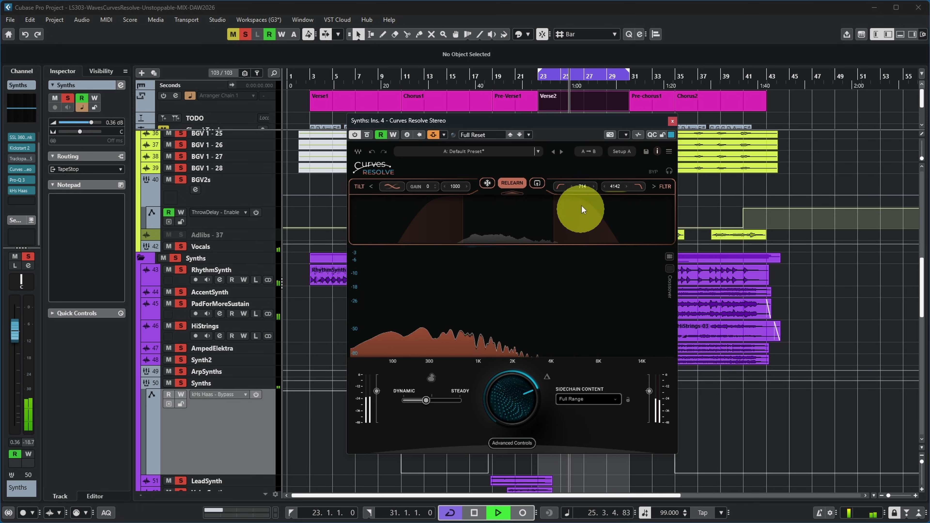
double_click(523, 233)
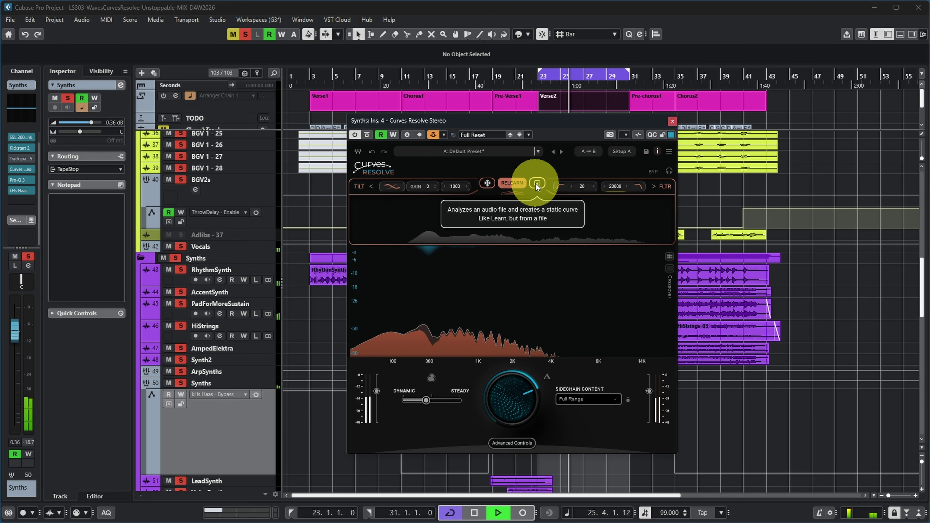
Try the Dynamic/Steady blend fully Steady, then bring it back to about 31% and nudge it to 43%
mouse_move(419, 400)
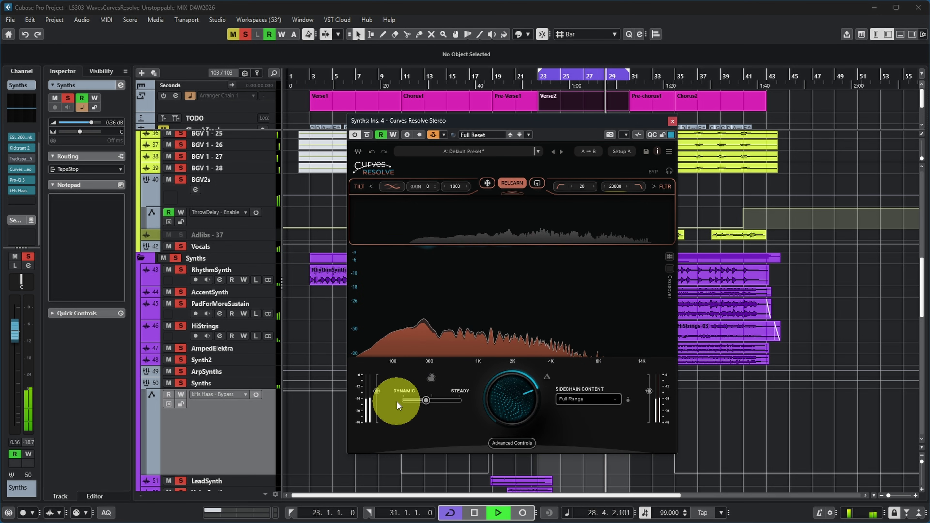
click(440, 408)
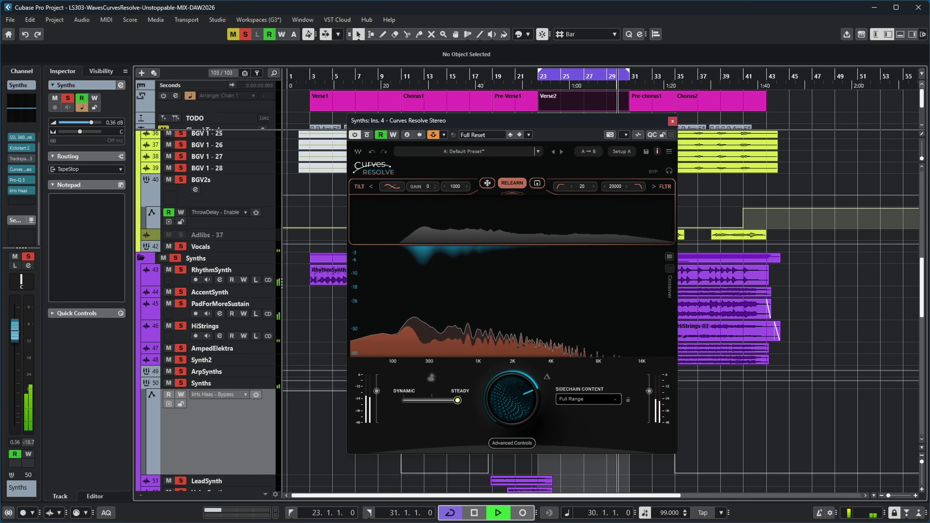
drag(457, 400, 419, 400)
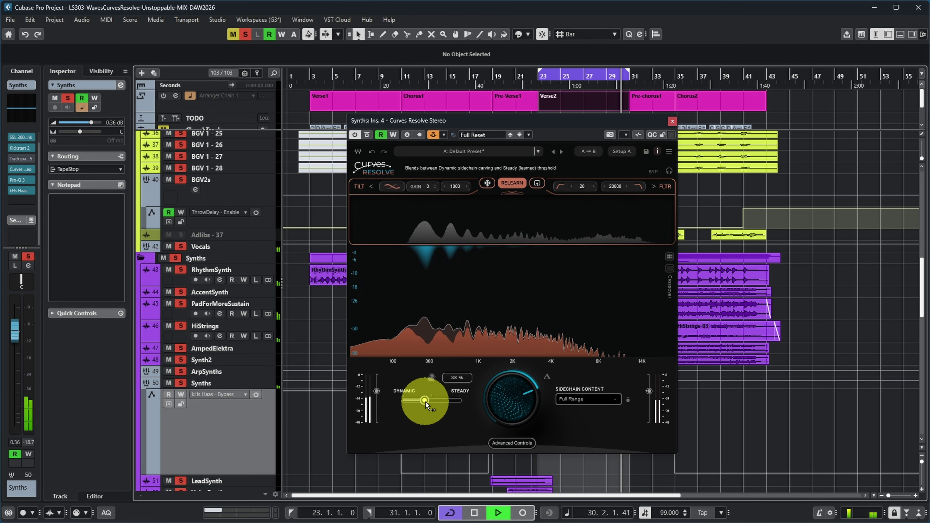
mouse_move(425, 401)
mouse_move(425, 400)
mouse_down()
mouse_move(453, 400)
mouse_move(426, 400)
mouse_up()
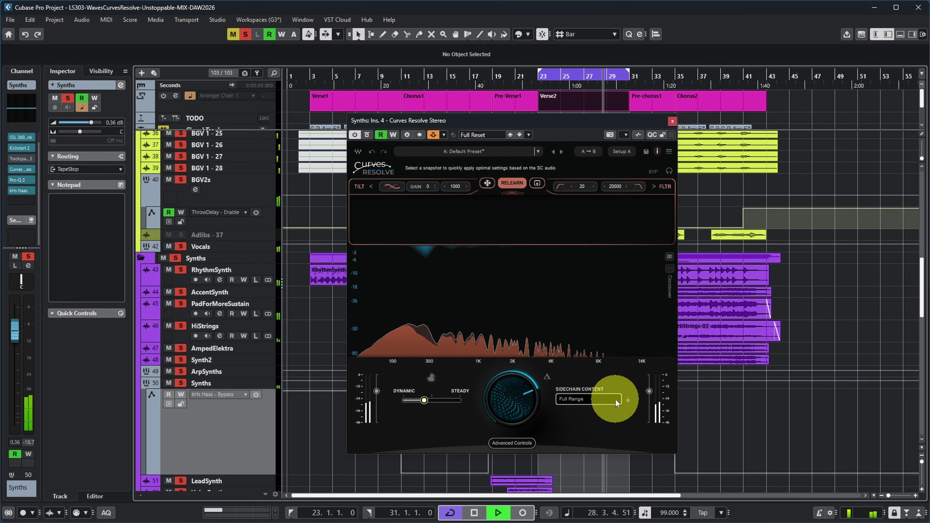
Set Sidechain Content to Vocals, show the crossover bands, and set band 3's reduction to 54
click(616, 400)
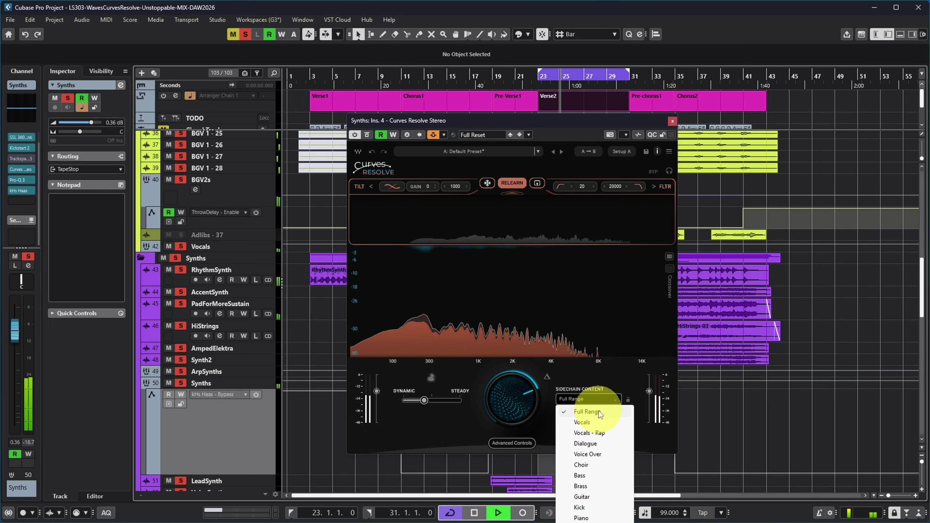
click(585, 422)
click(670, 268)
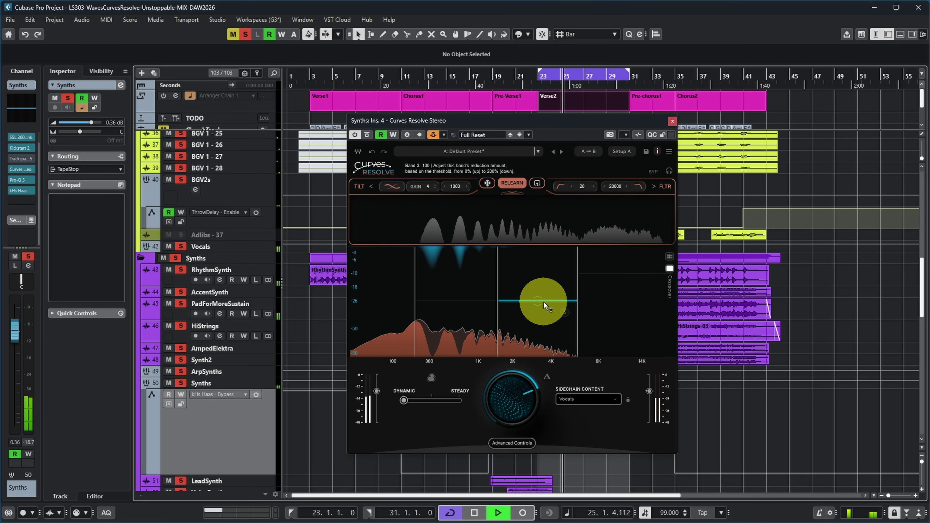
drag(543, 301, 544, 276)
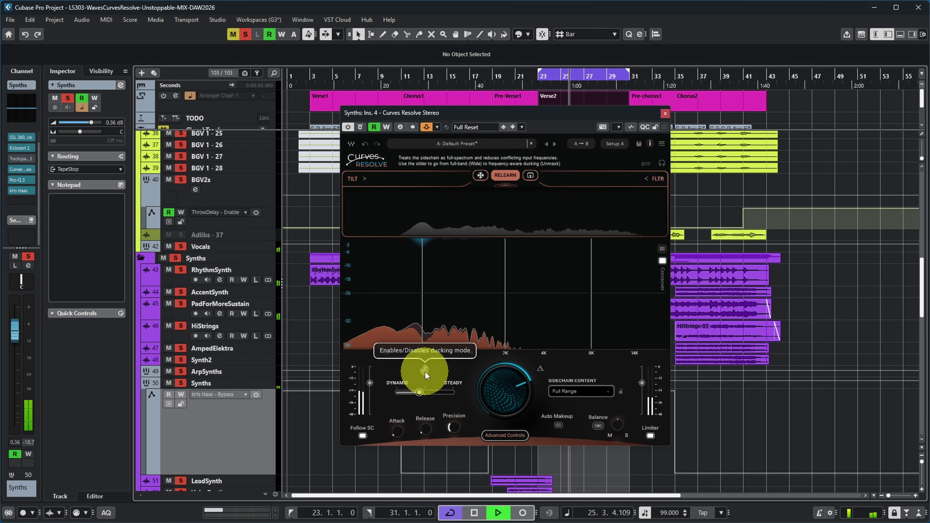
Turn on Ducker mode and set band 3's reduction amount to 87
click(424, 370)
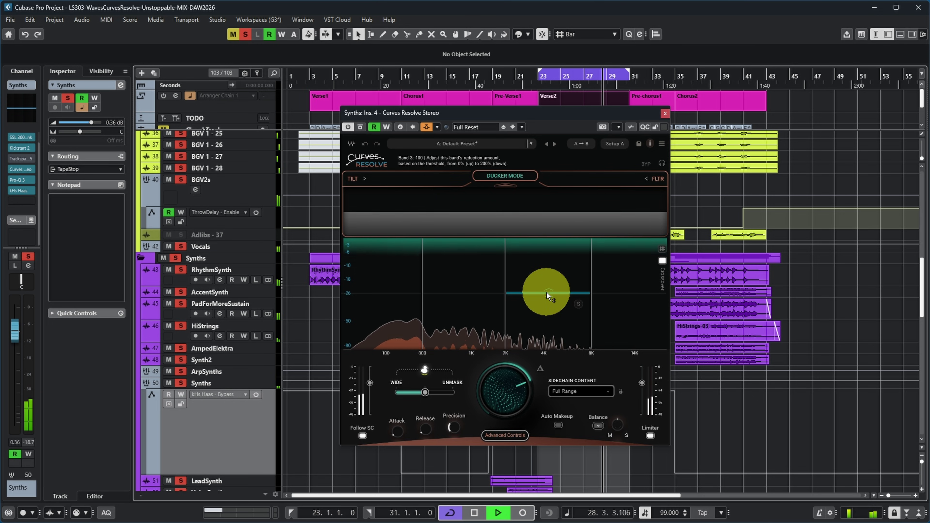
drag(546, 292, 559, 355)
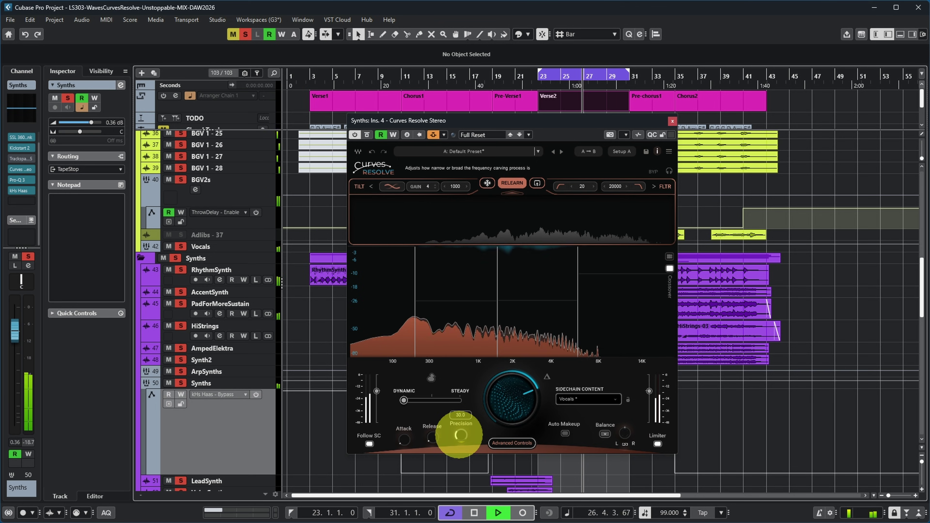
Raise Curves Resolve's Precision to 31.7 and show the Balance mode choices
drag(461, 436, 553, 227)
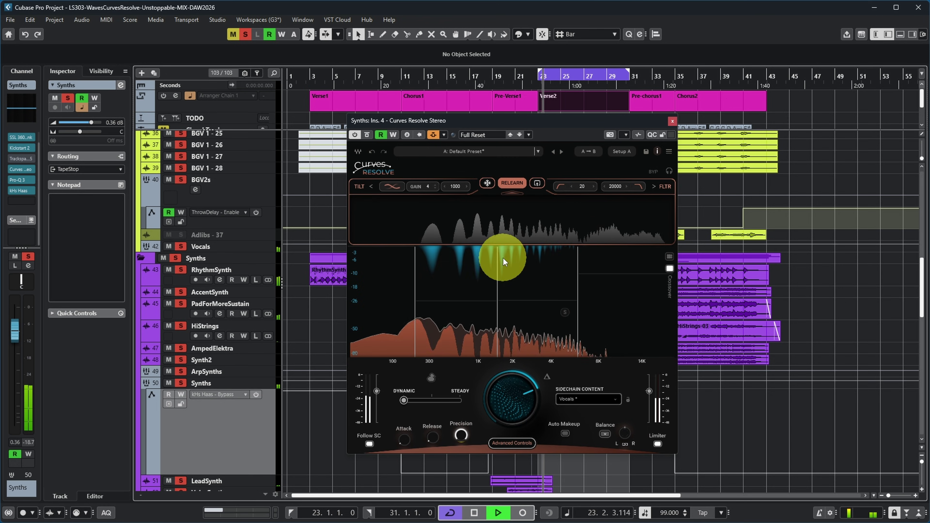
mouse_move(460, 435)
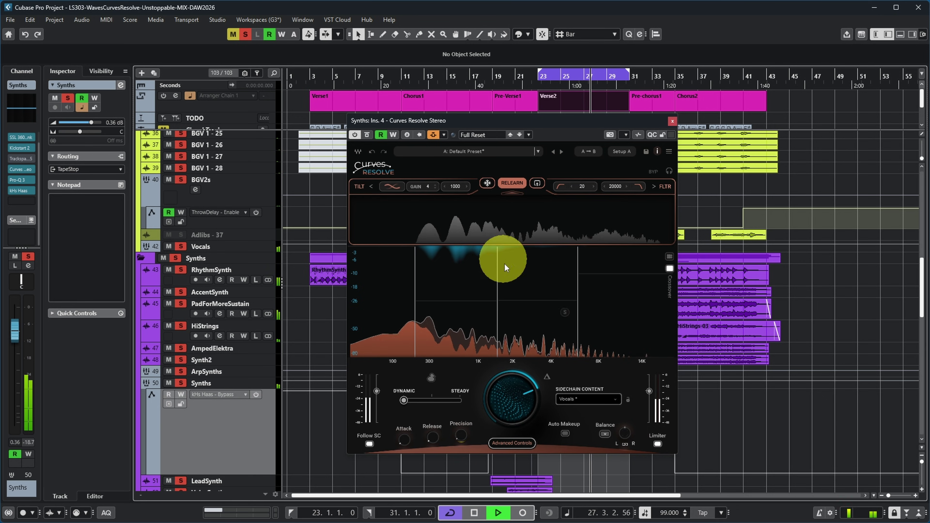
mouse_move(565, 433)
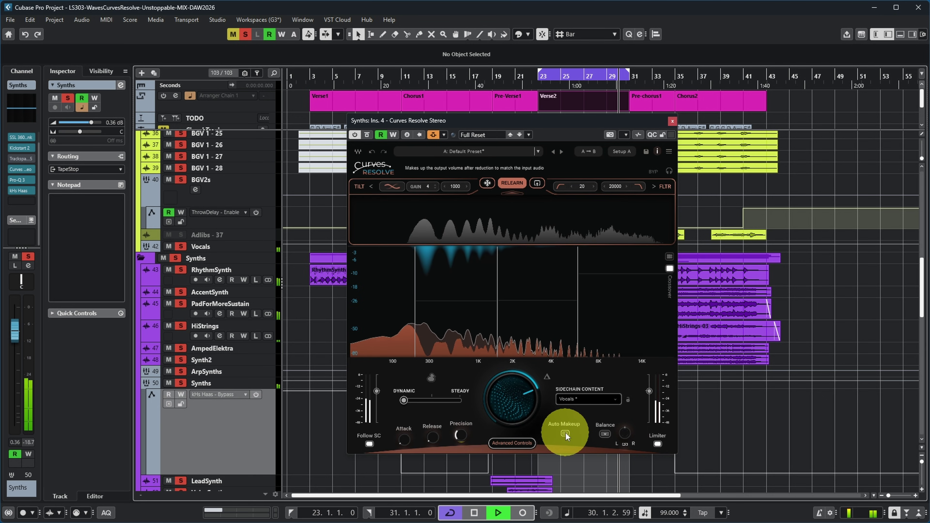
click(605, 435)
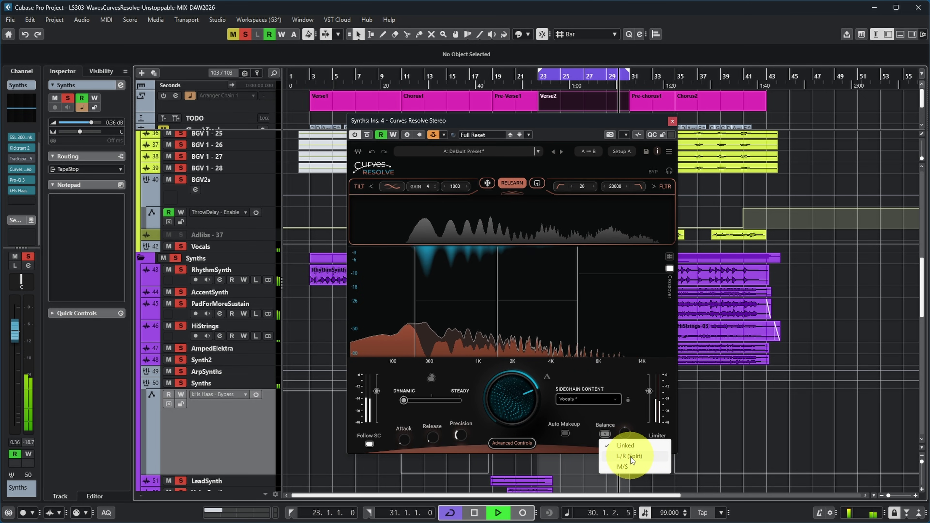
Set Balance to M/S mode offset to -13.4, and turn on Follow SC detection
click(617, 454)
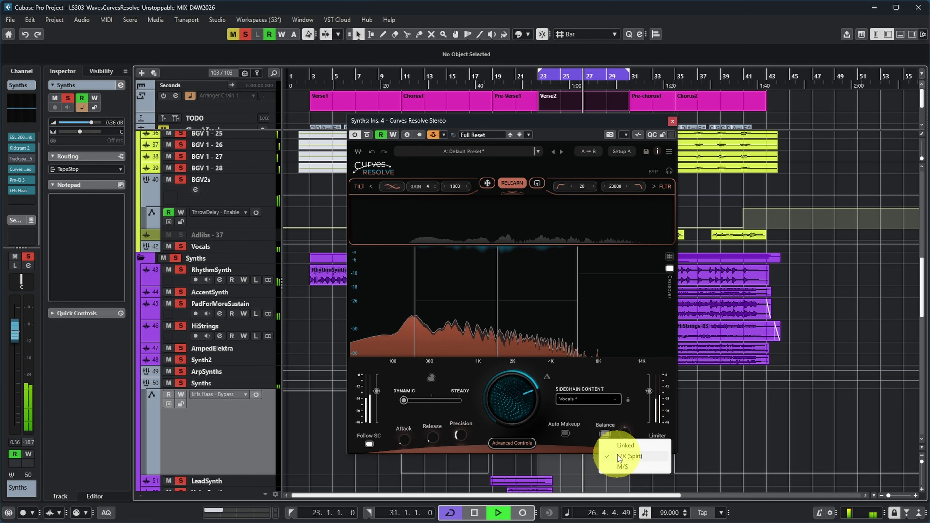
click(622, 468)
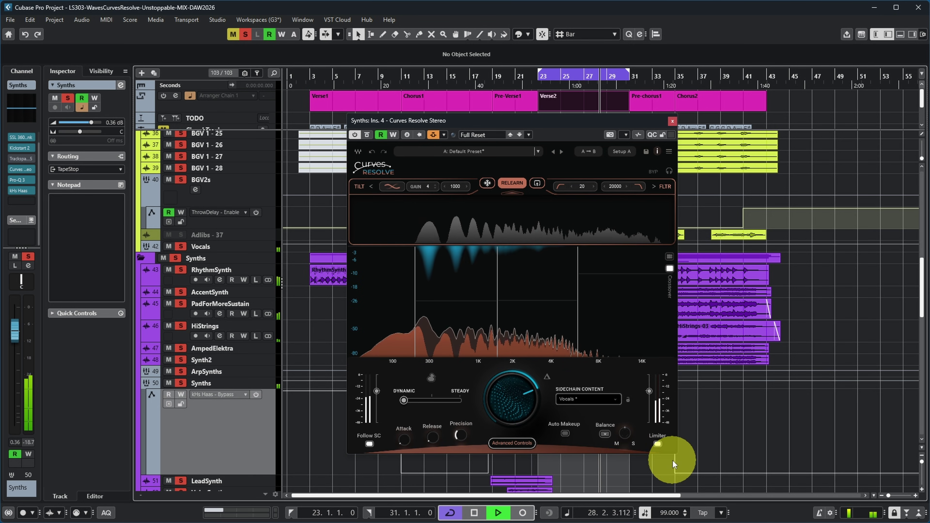
drag(624, 433, 626, 474)
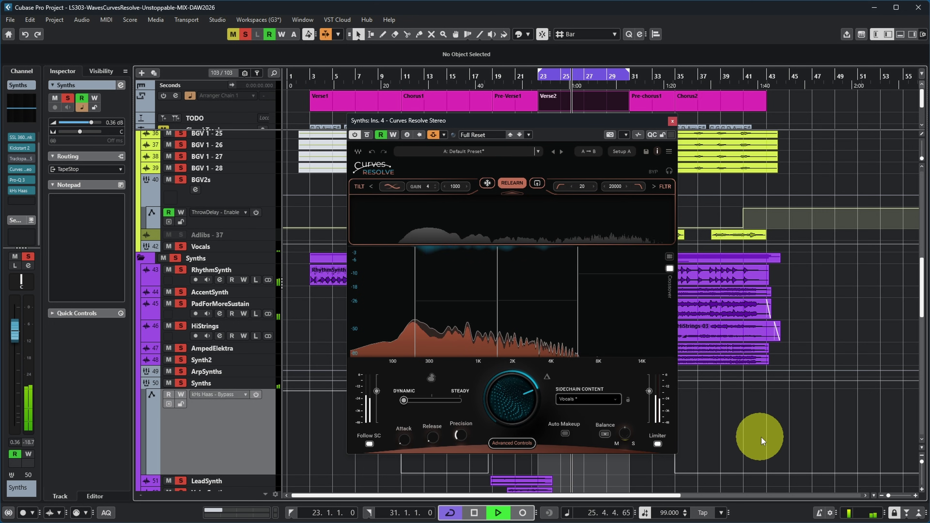
click(367, 441)
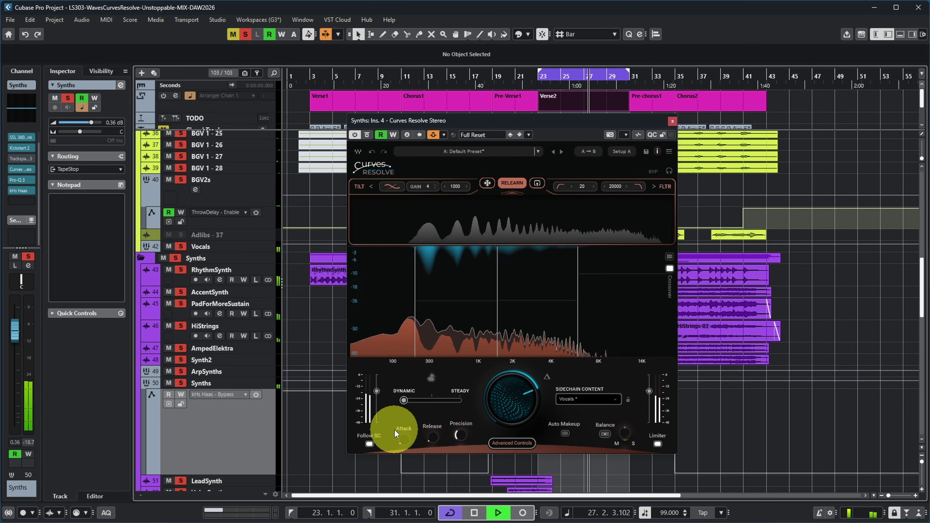